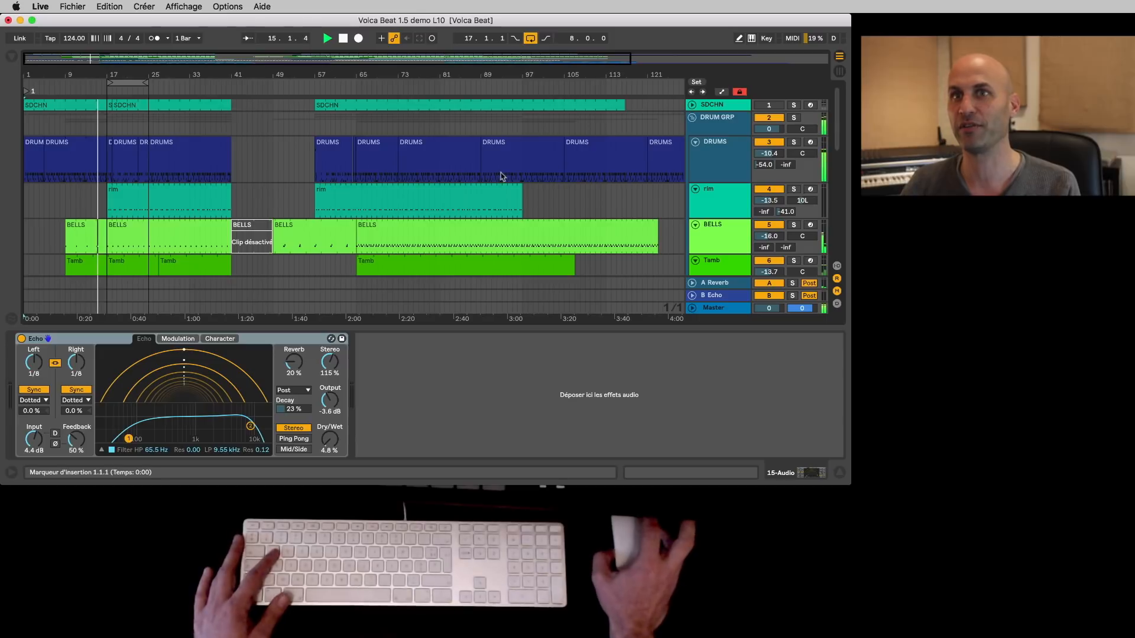
Show the automation lanes and add DRUMS Feedback breakpoints near bar 33, at bar 38 (62%), bar 43 (104%) and bar 48 (43%)
key("a")
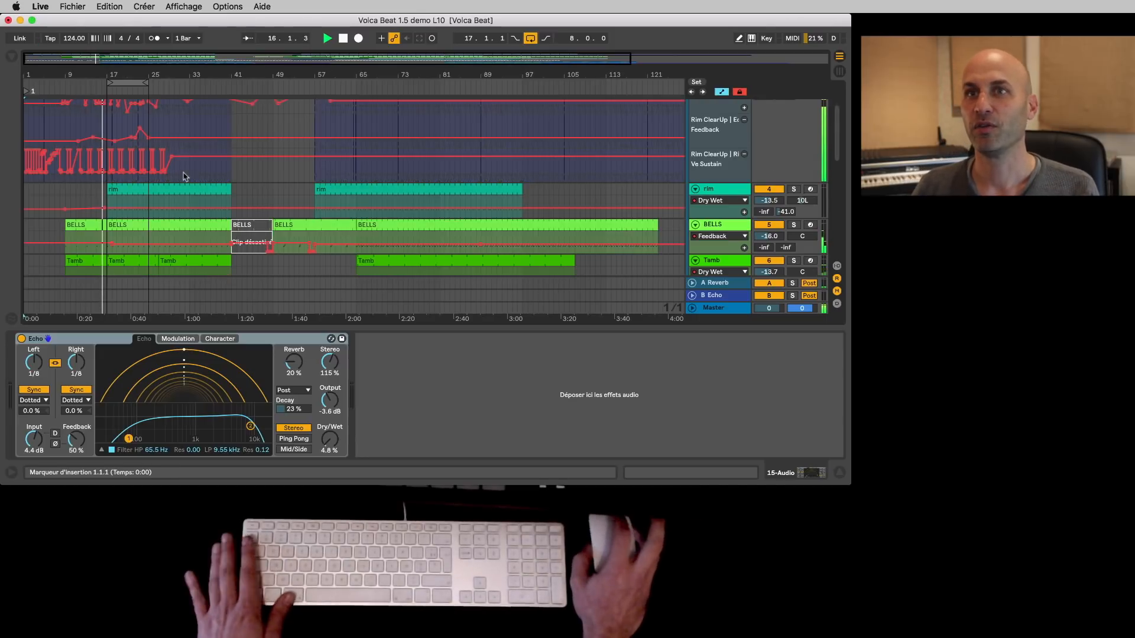
scroll(201, 174, "up", 4)
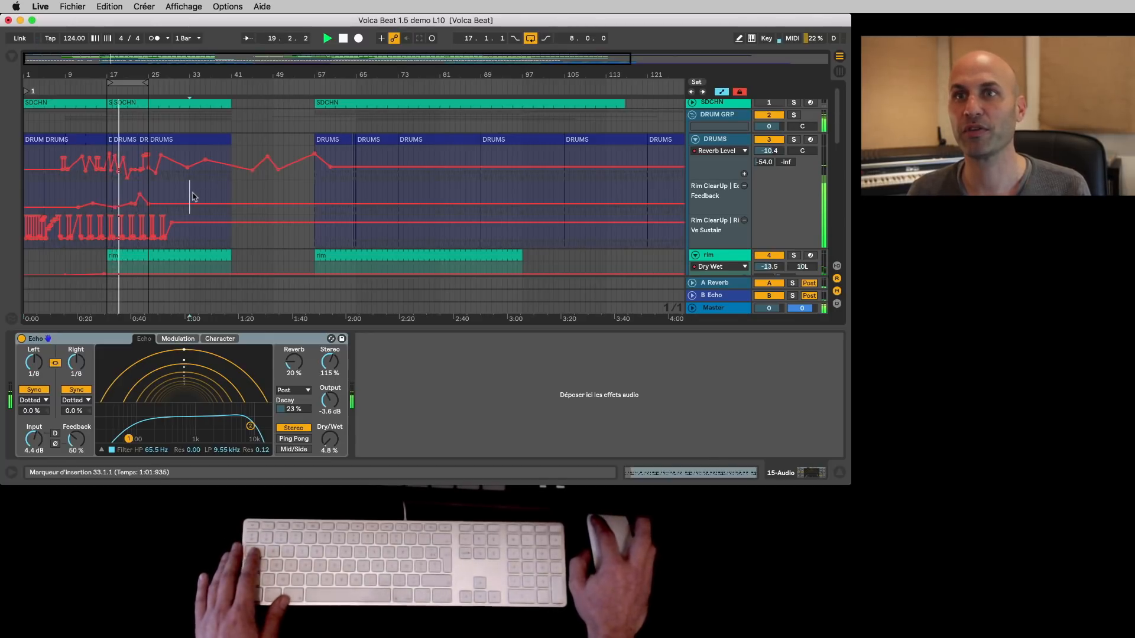
left_click(193, 197)
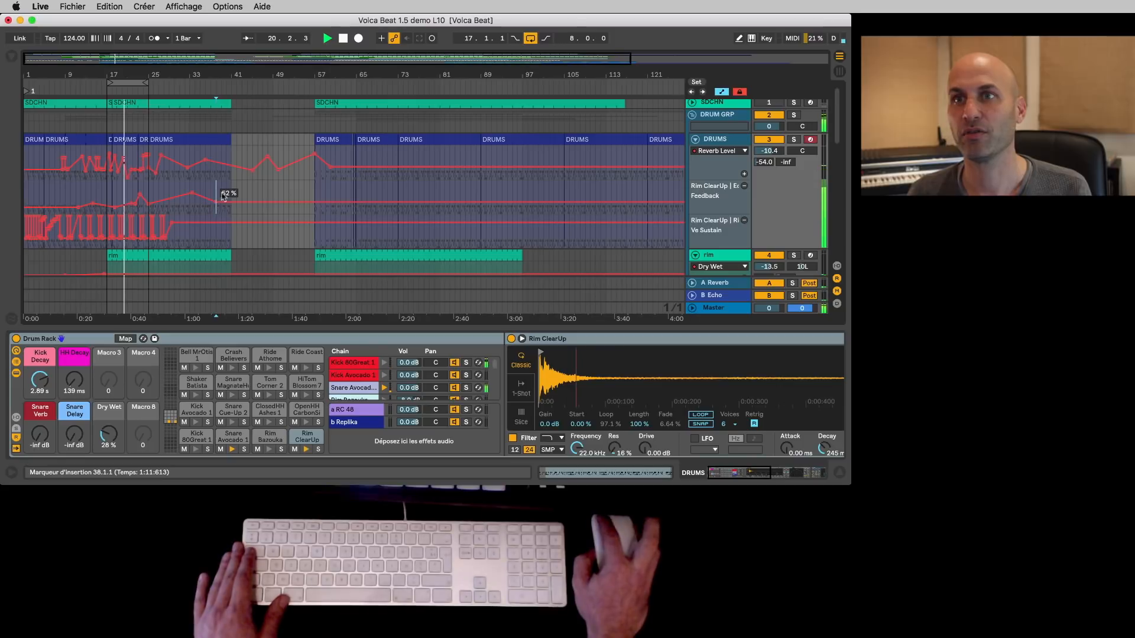
left_click(242, 196)
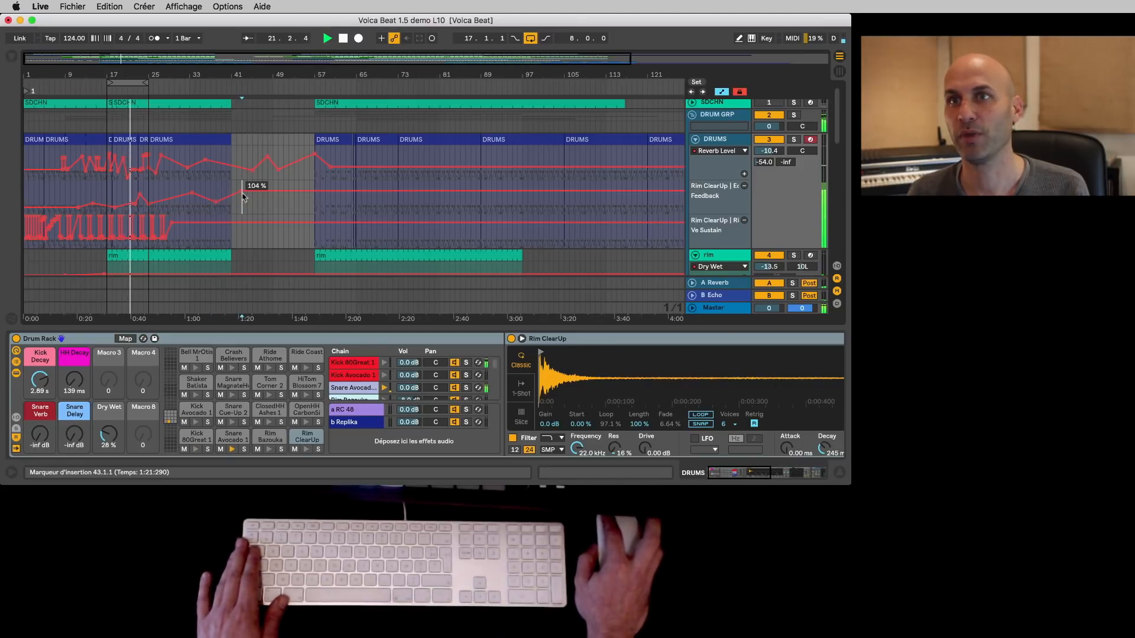
left_click(269, 205)
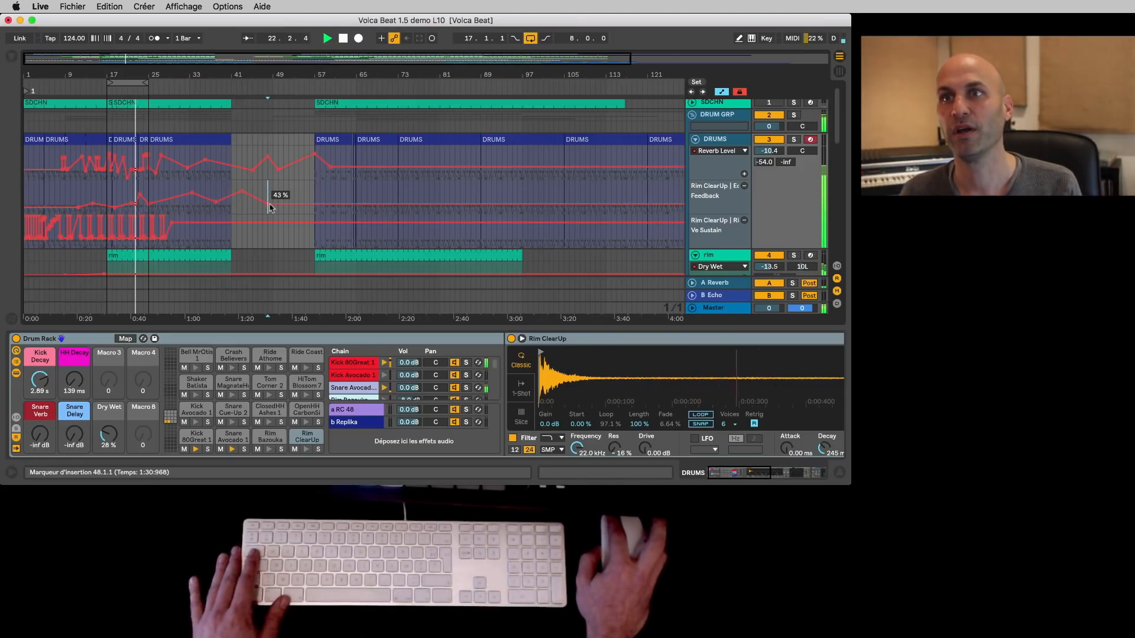
Adjust the position of the last Feedback breakpoint near bar 48 and move the DRUMS Reverb Level segment after bar 33 upward and earlier
left_click_drag(268, 205, 258, 204)
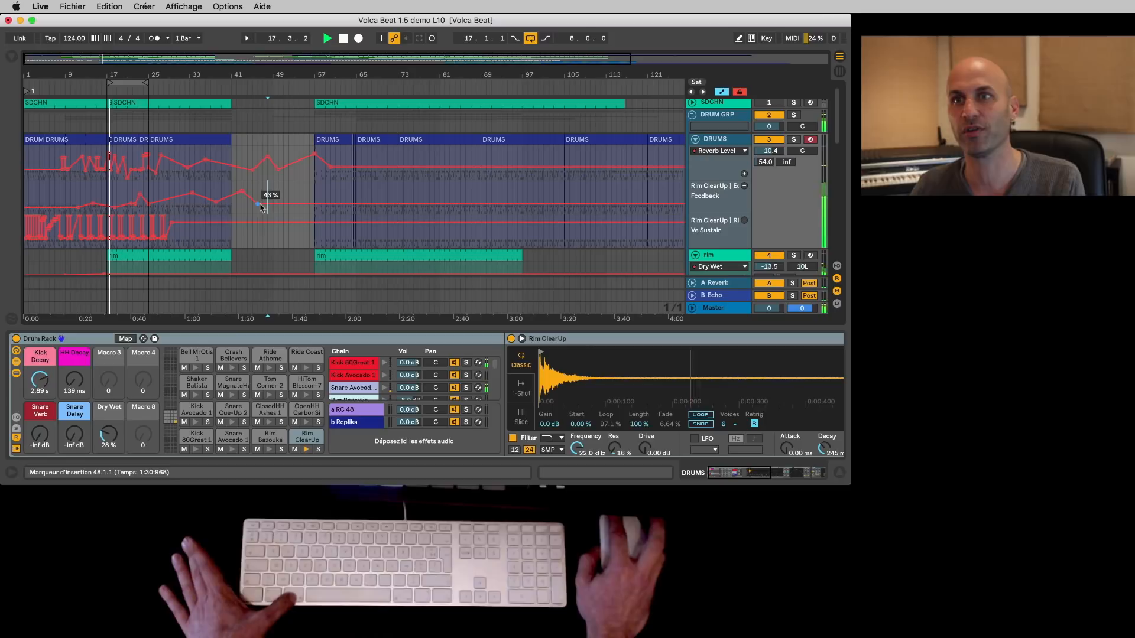
mouse_move(254, 204)
left_mouse_down()
mouse_move(243, 205)
mouse_move(307, 206)
mouse_move(267, 206)
left_mouse_up()
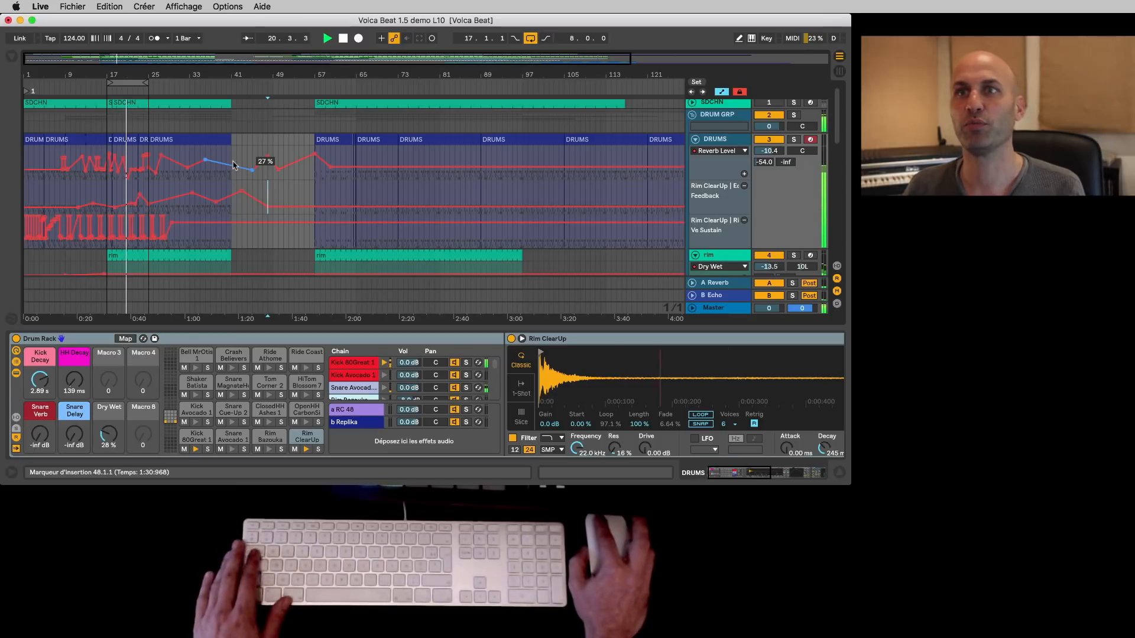
mouse_move(231, 165)
left_mouse_down()
mouse_move(231, 155)
mouse_move(171, 157)
mouse_move(369, 155)
mouse_move(188, 154)
mouse_move(238, 157)
mouse_move(228, 155)
left_mouse_up()
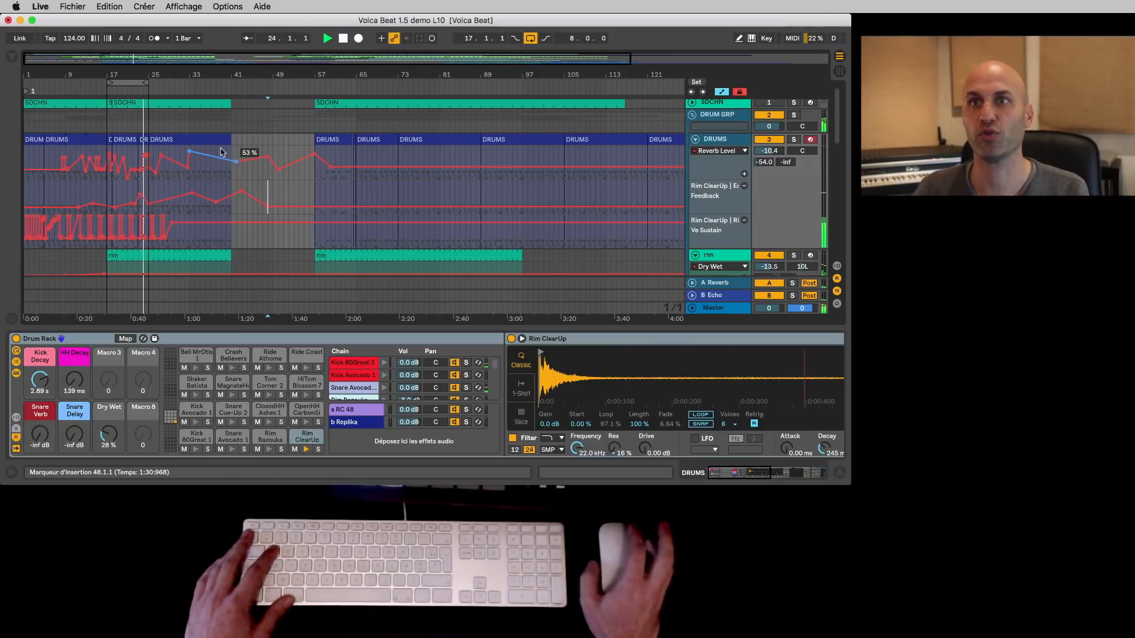
Hide the automation lanes and extend the start of the first rhodes 4 clip on the 15 Audio track back to 8.2.3
key("a")
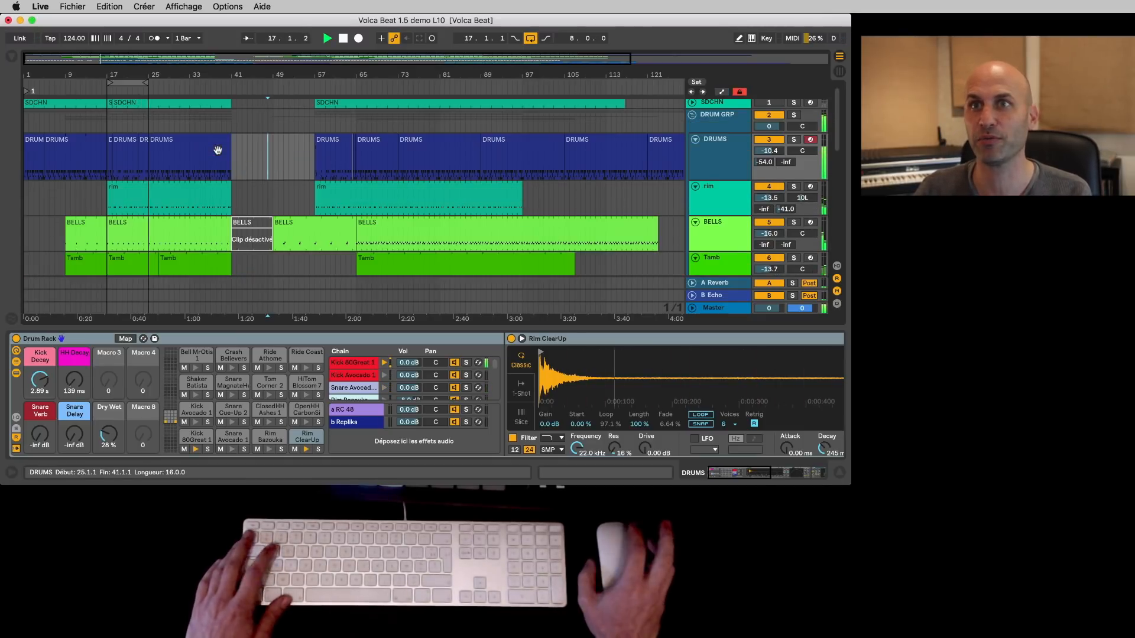
scroll(193, 173, "down", 5)
scroll(191, 175, "down", 6)
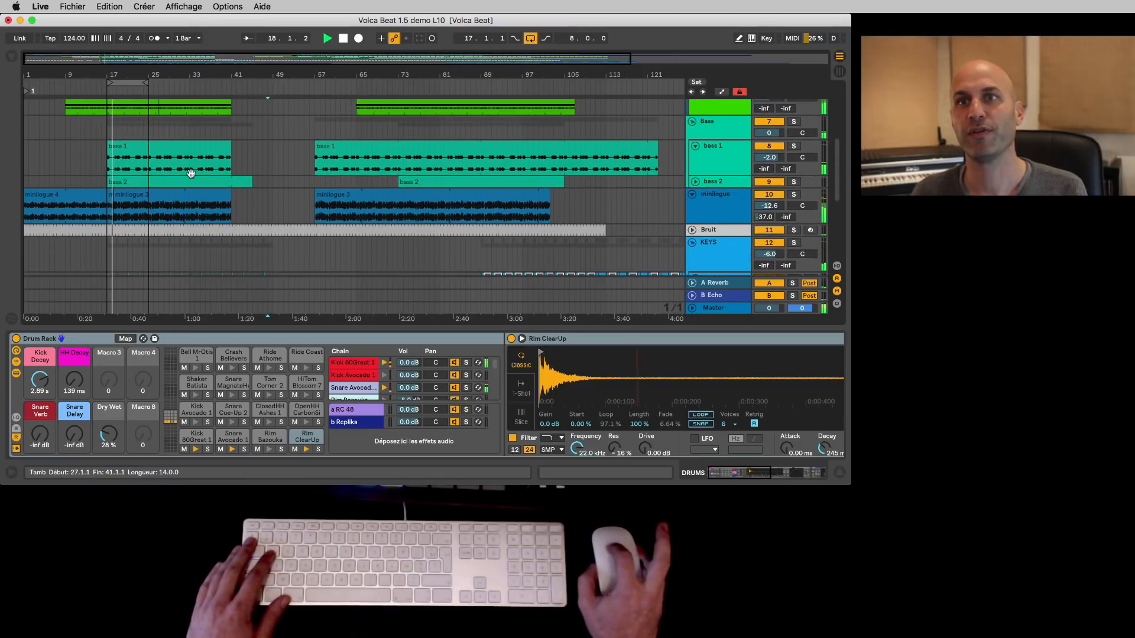
scroll(190, 179, "down", 4)
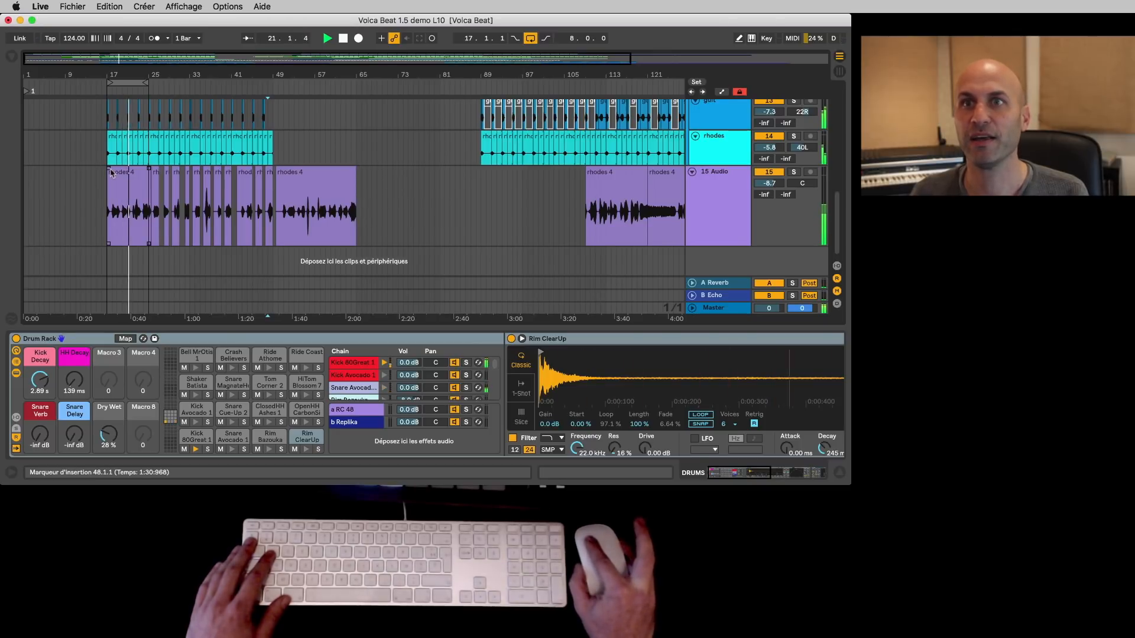
left_click(111, 173)
left_click_drag(110, 248, 65, 246)
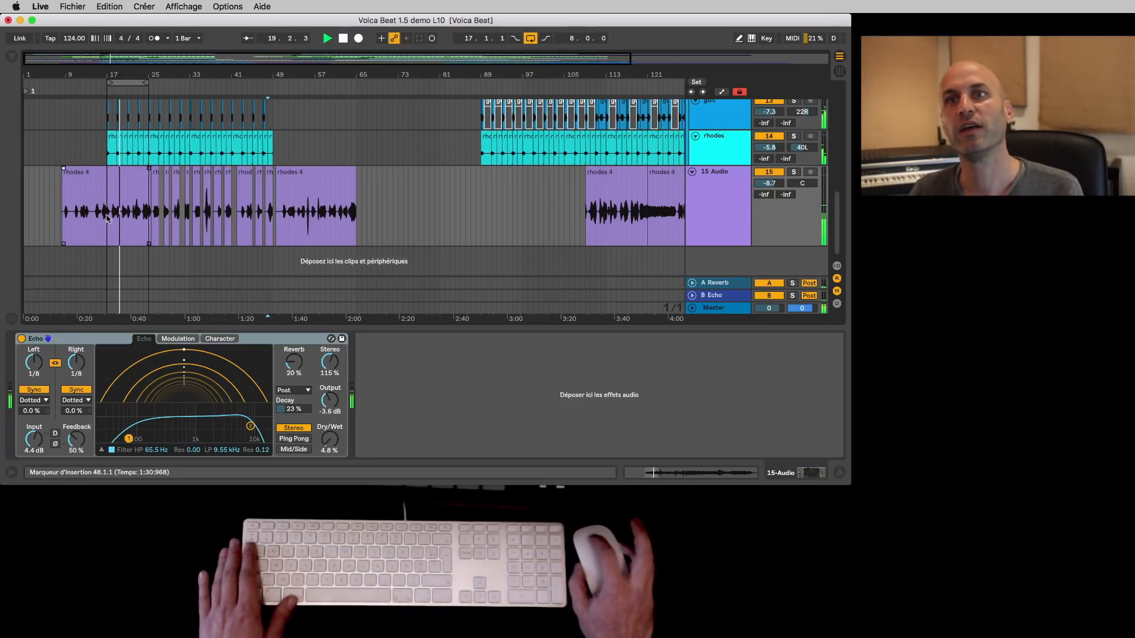
Place the insertion marker at 17.1.1 on 15 Audio and zoom the timeline in and out around it
left_click(108, 218)
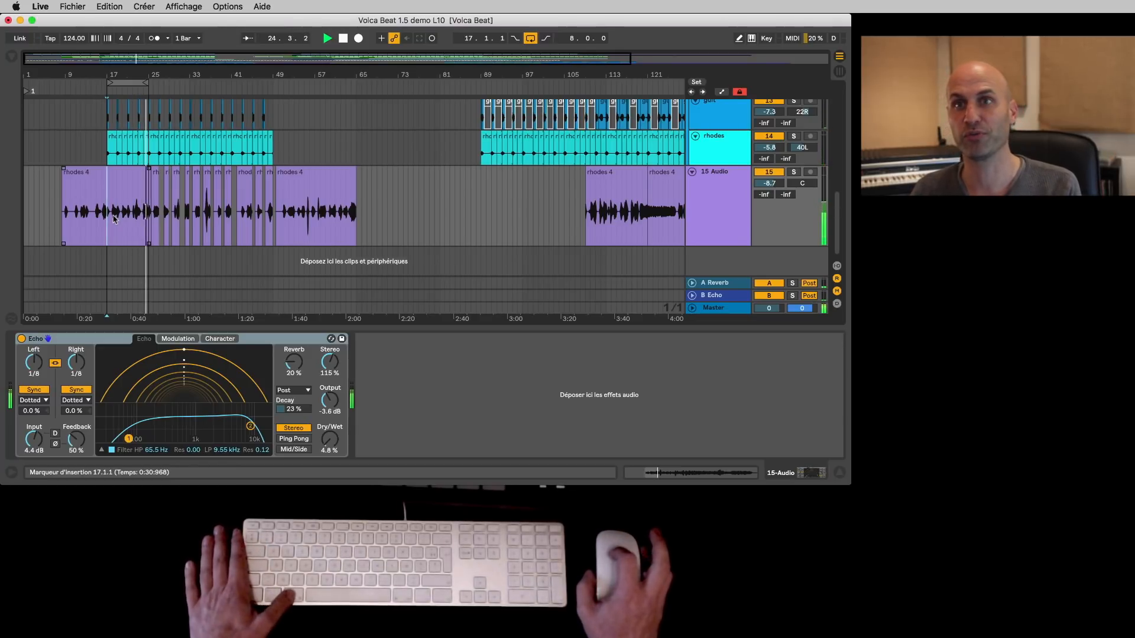
key("plus")
key("plus")
key("plus")
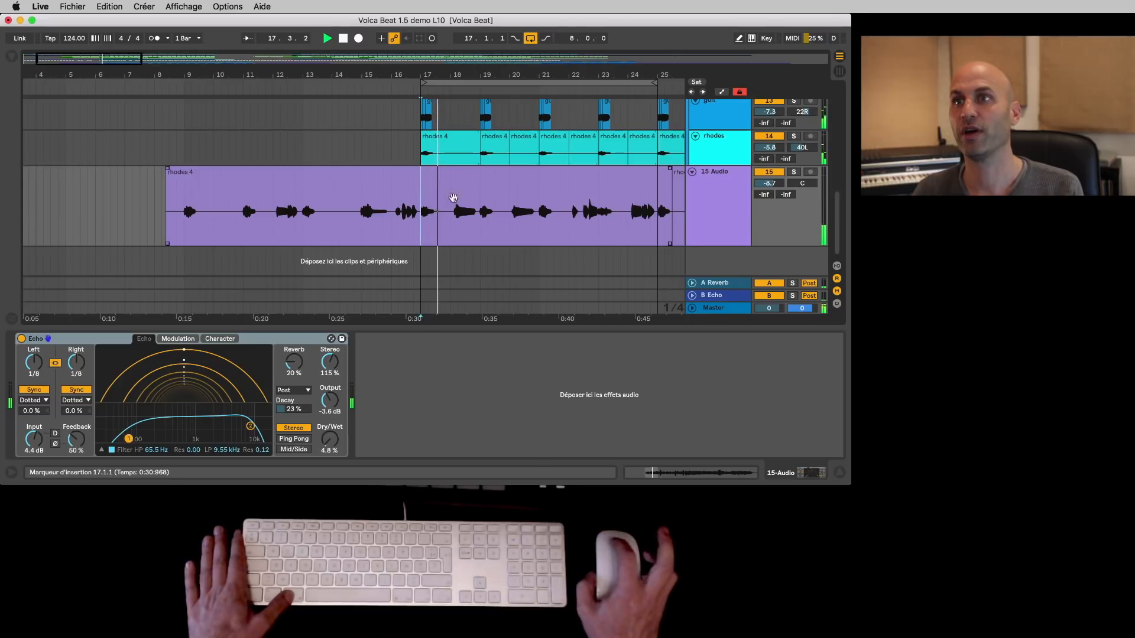
key("plus")
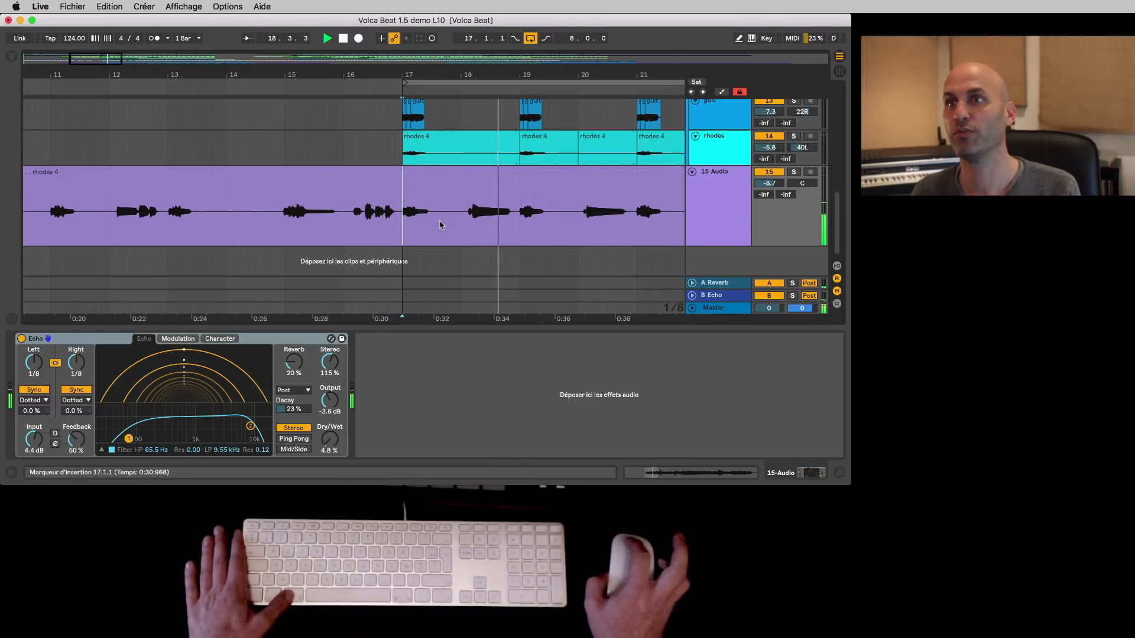
key("minus")
key("minus")
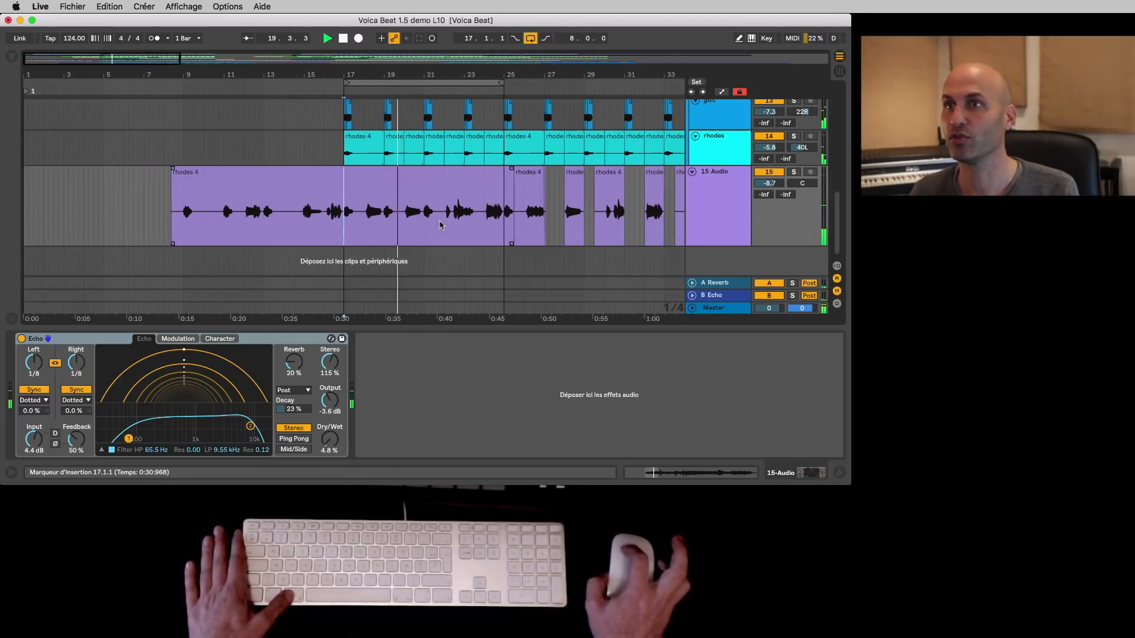
key("minus")
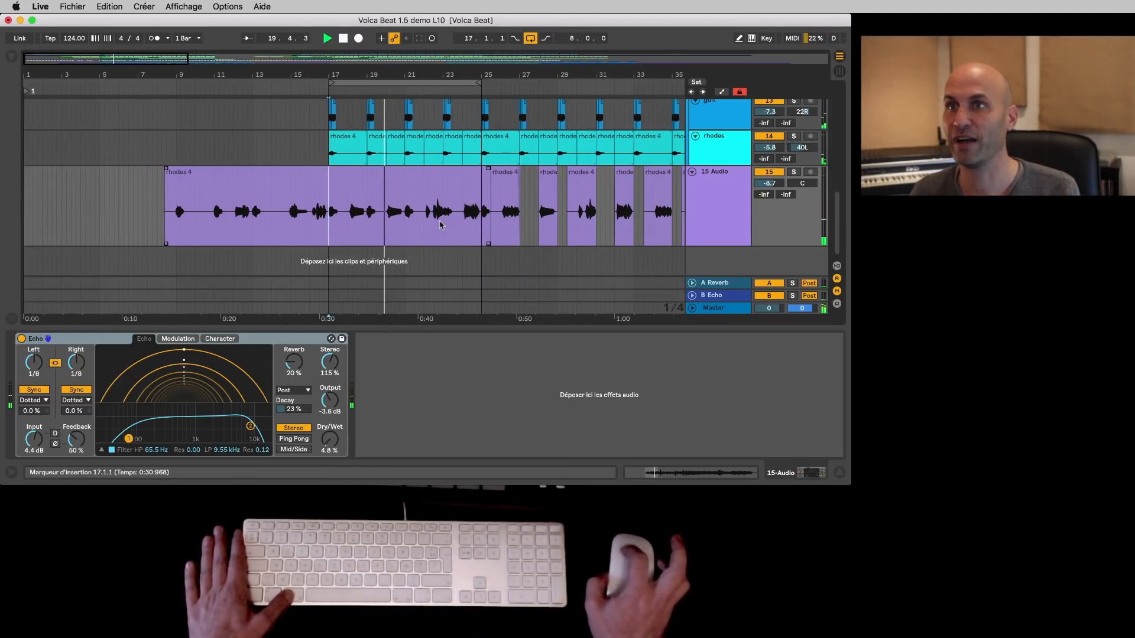
Place the insertion marker at 7.1.1 and reduce the height of the 15 Audio track
left_click(139, 217)
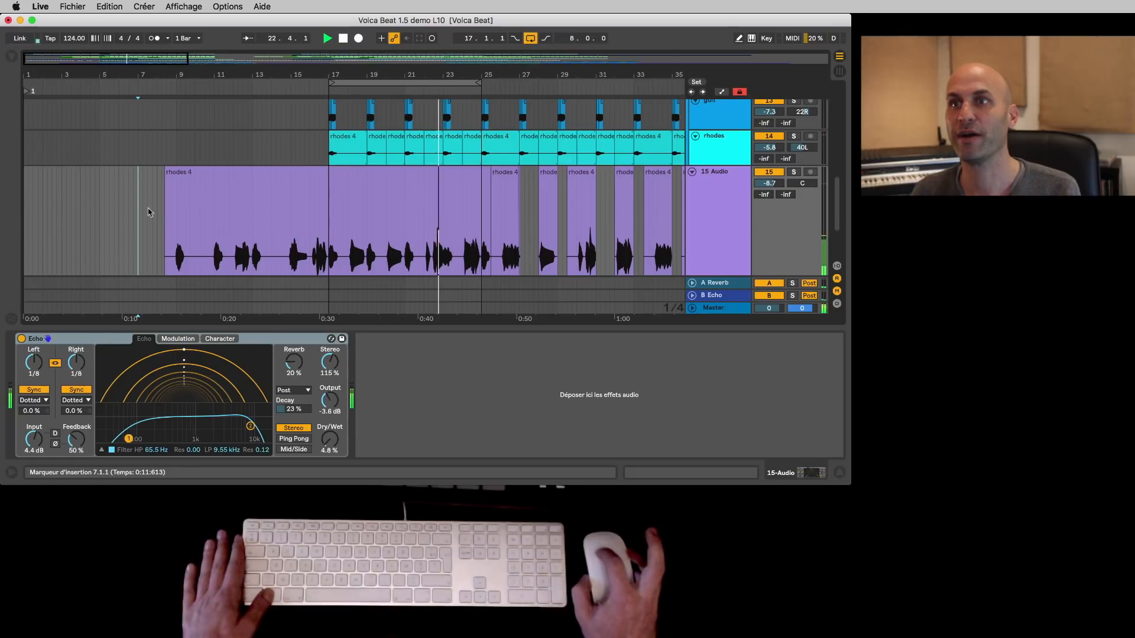
scroll(150, 212, "down", 4)
scroll(150, 212, "up", 2)
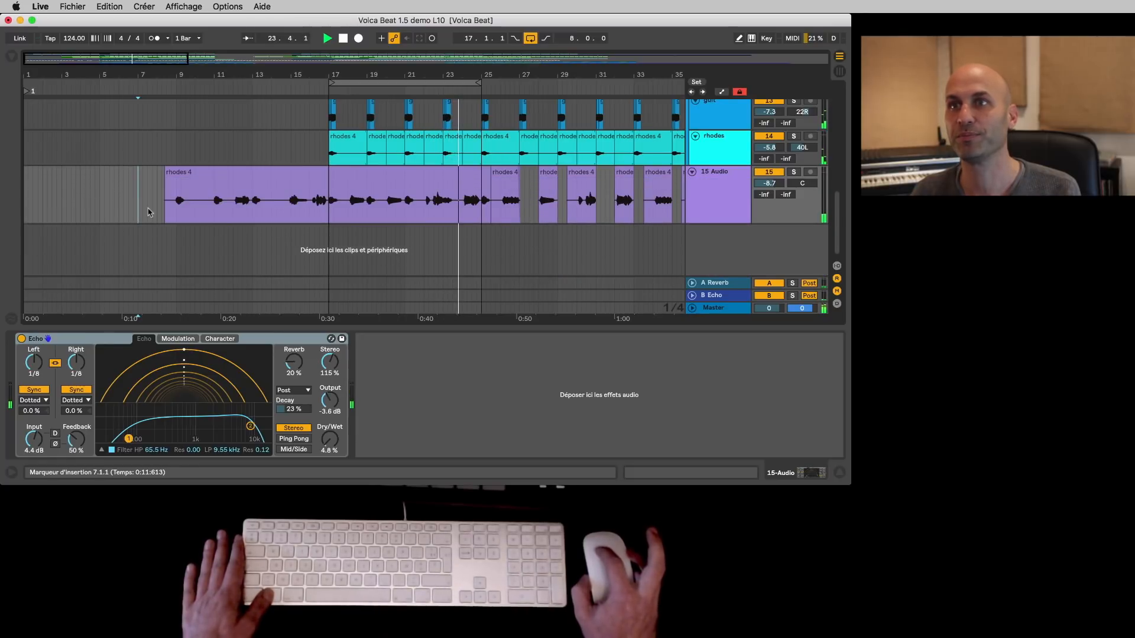
Select 17.1.1 to 25.1.1 on 15 Audio, zoom to that selection and return to the previous view
left_click_drag(330, 206, 480, 192)
key("z")
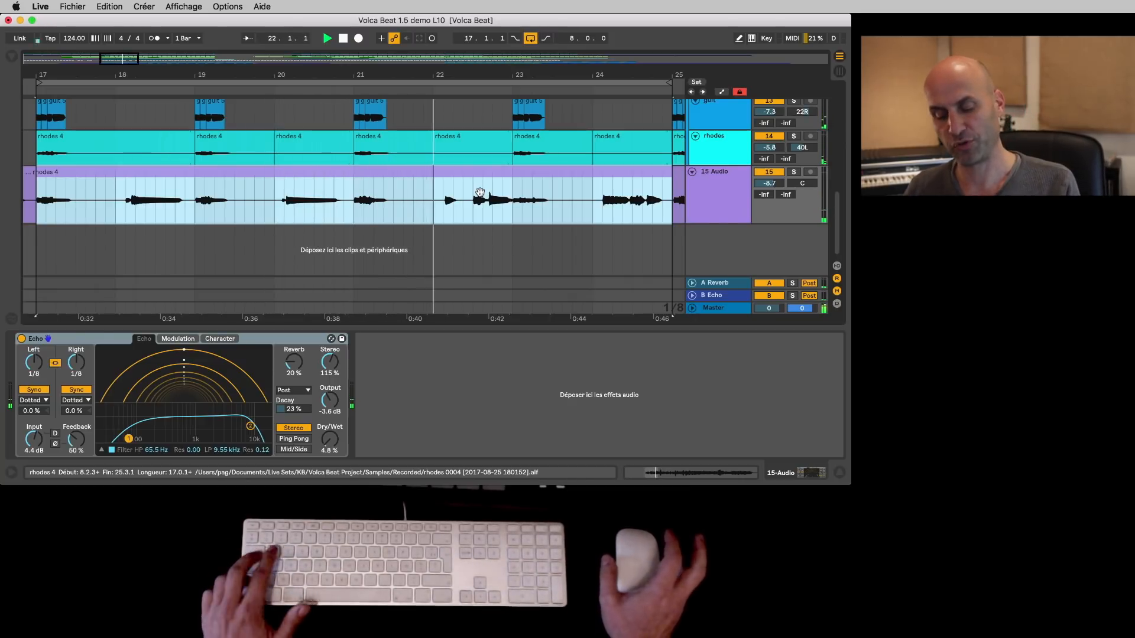
key("x")
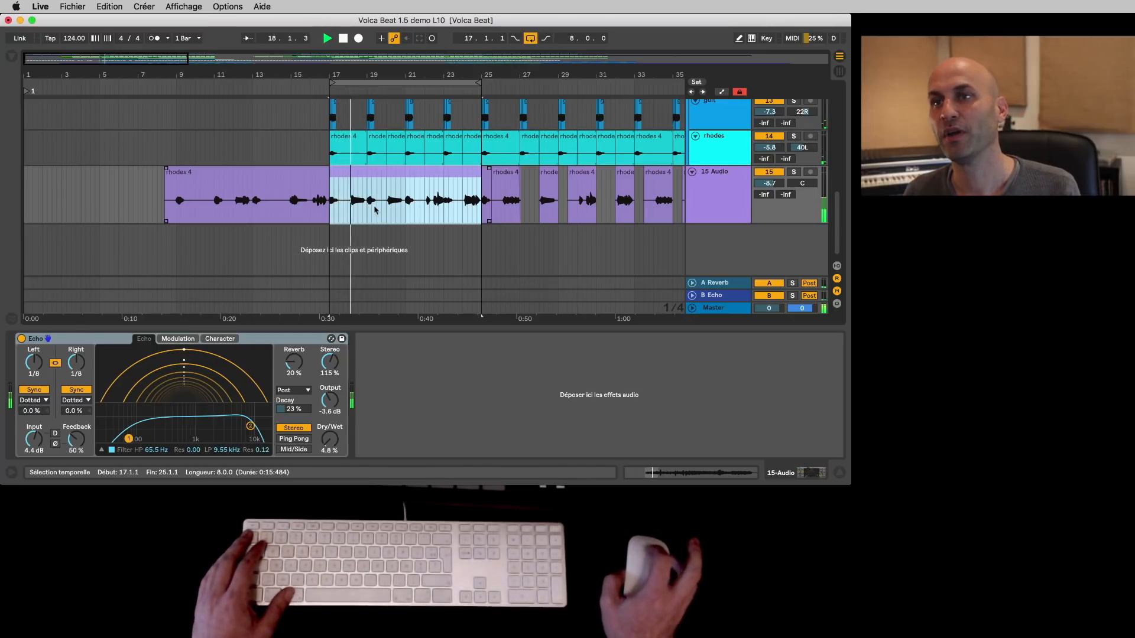
scroll(375, 207, "up", 2)
scroll(374, 210, "up", 5)
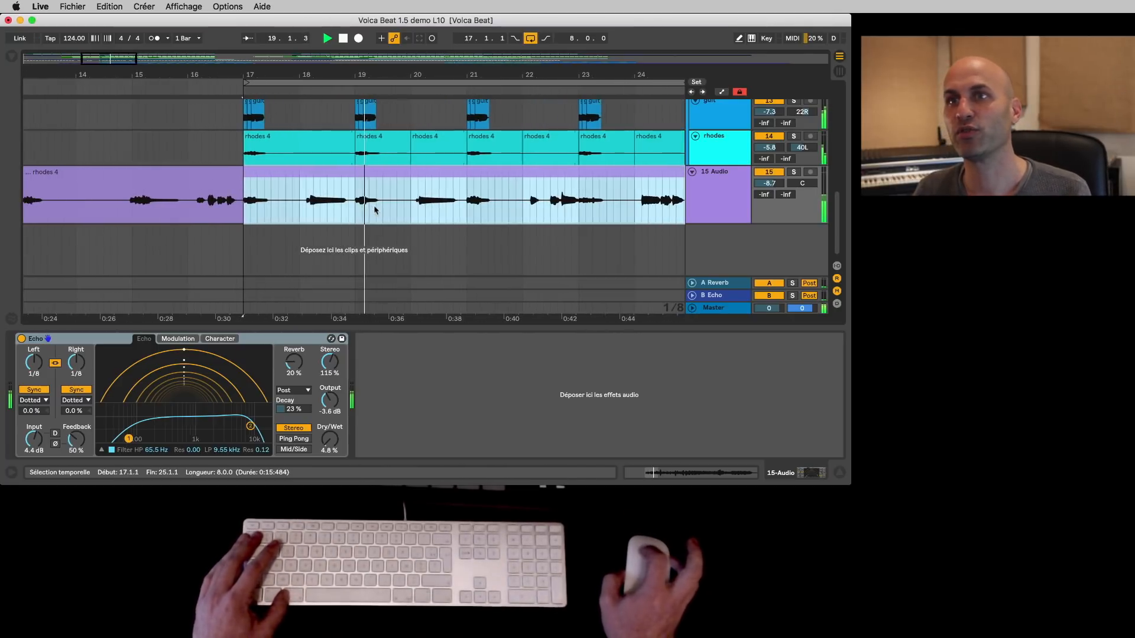
Isolate the 18.1.1 to 19.1.1 portion of the 15 Audio clip, nudge it later in grid steps and return it to 18.1.1
left_click_drag(288, 211, 353, 204)
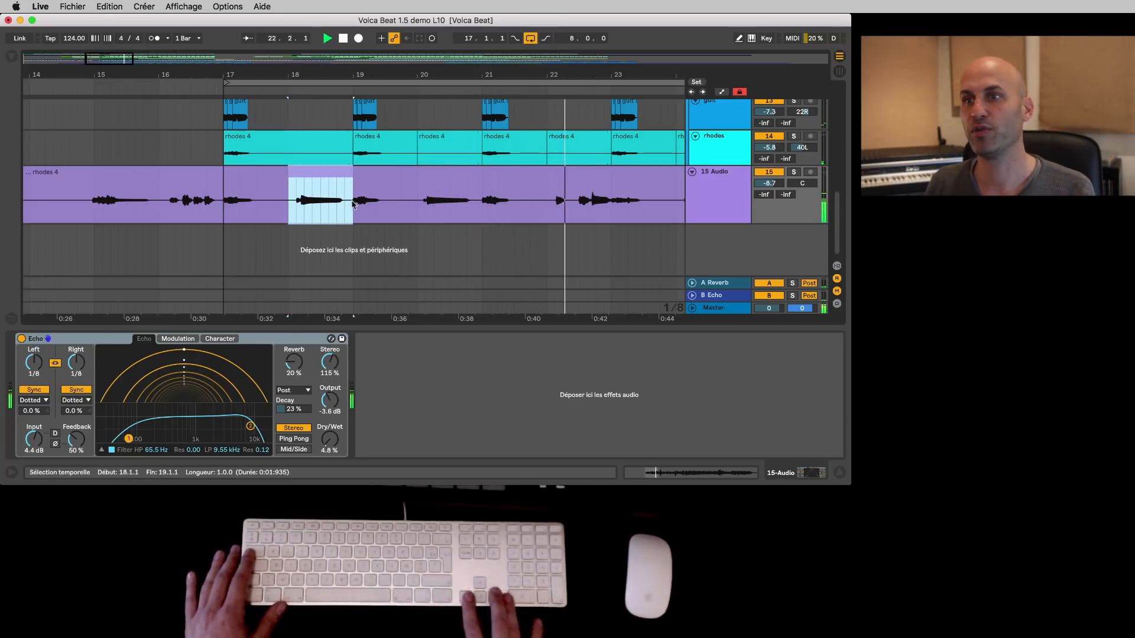
key("Right")
key("Right")
key("Right")
key("Right")
key("Right")
key("Right")
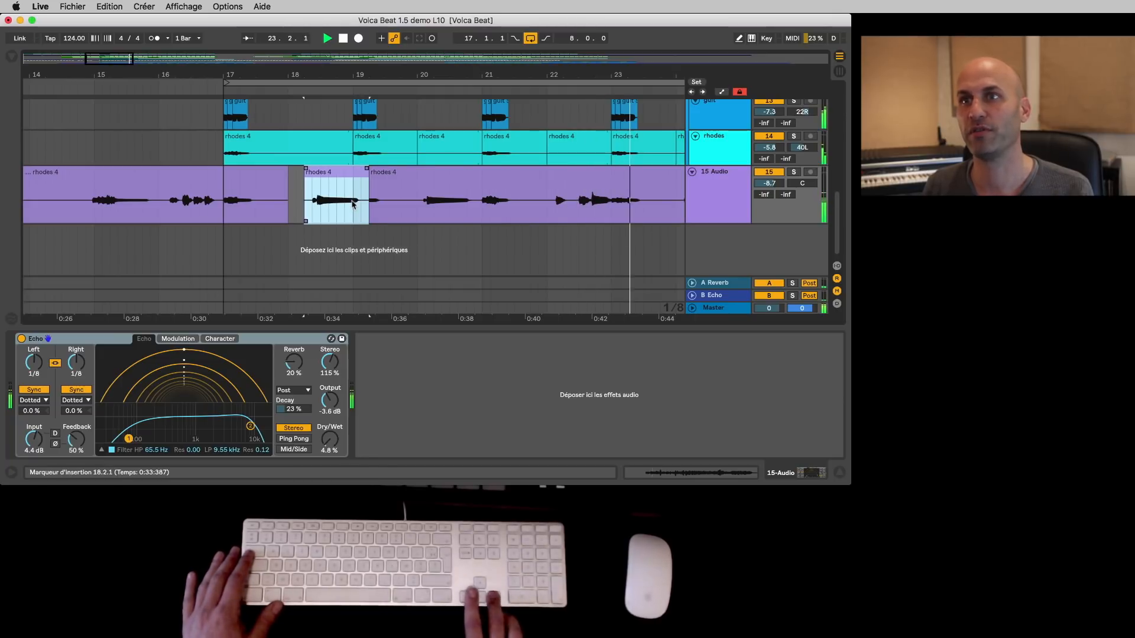
key("Left")
key("Left")
key("Left")
key("Left")
key("Left")
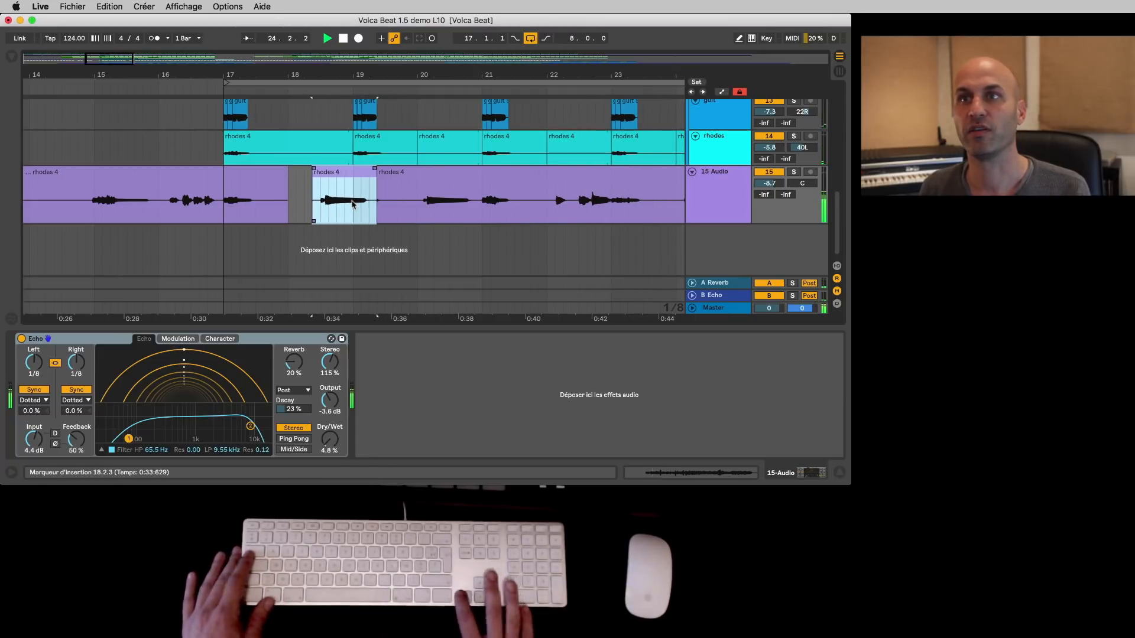
key("Left")
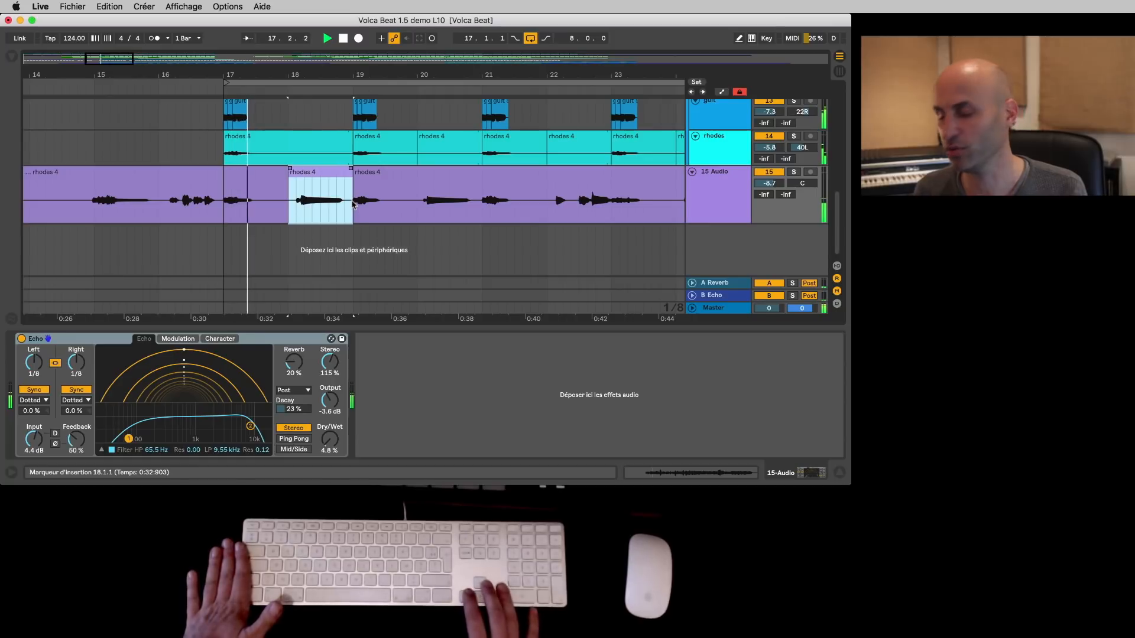
Isolate the 20.1.1 to 21.1.1 portion on 15 Audio, deactivate and reactivate it, and reverse its audio
left_click_drag(417, 204, 482, 199)
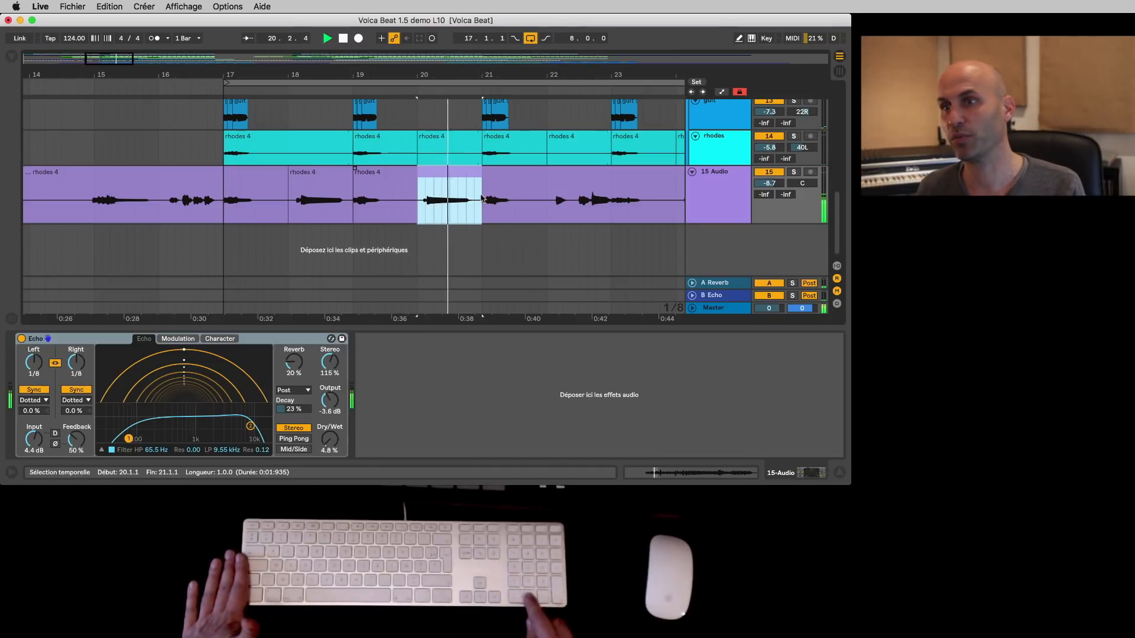
key("0")
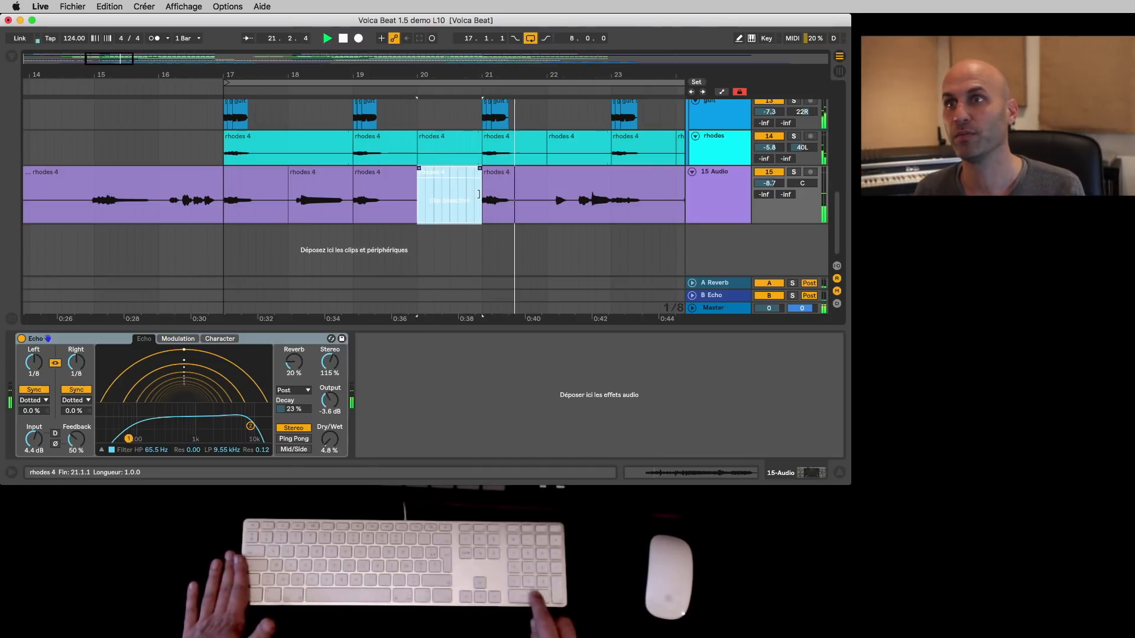
key("0")
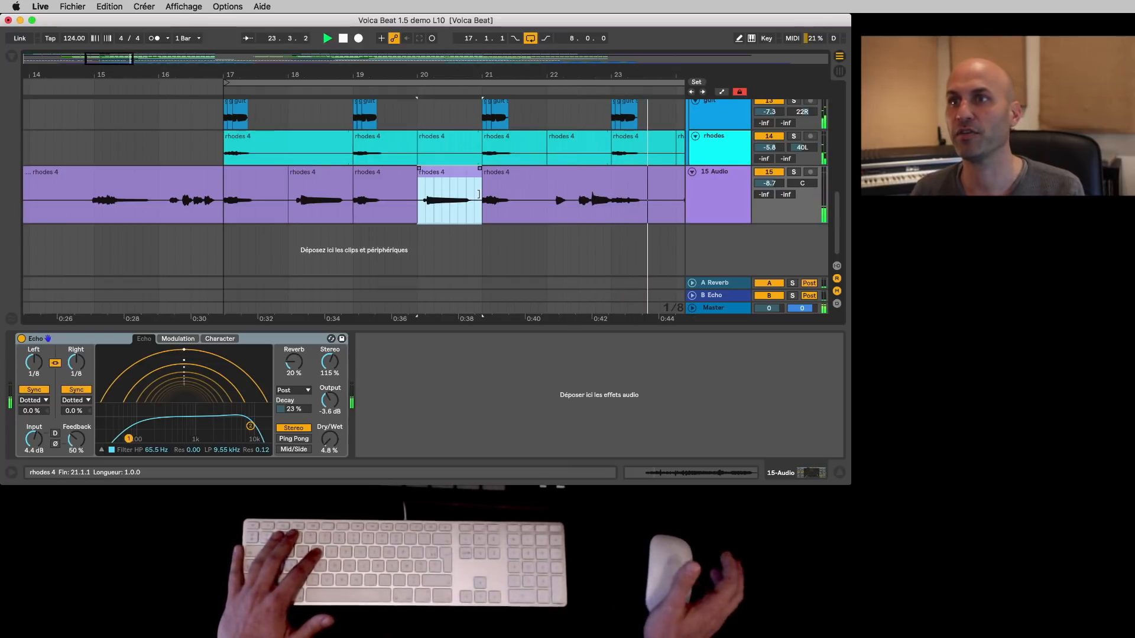
key("r")
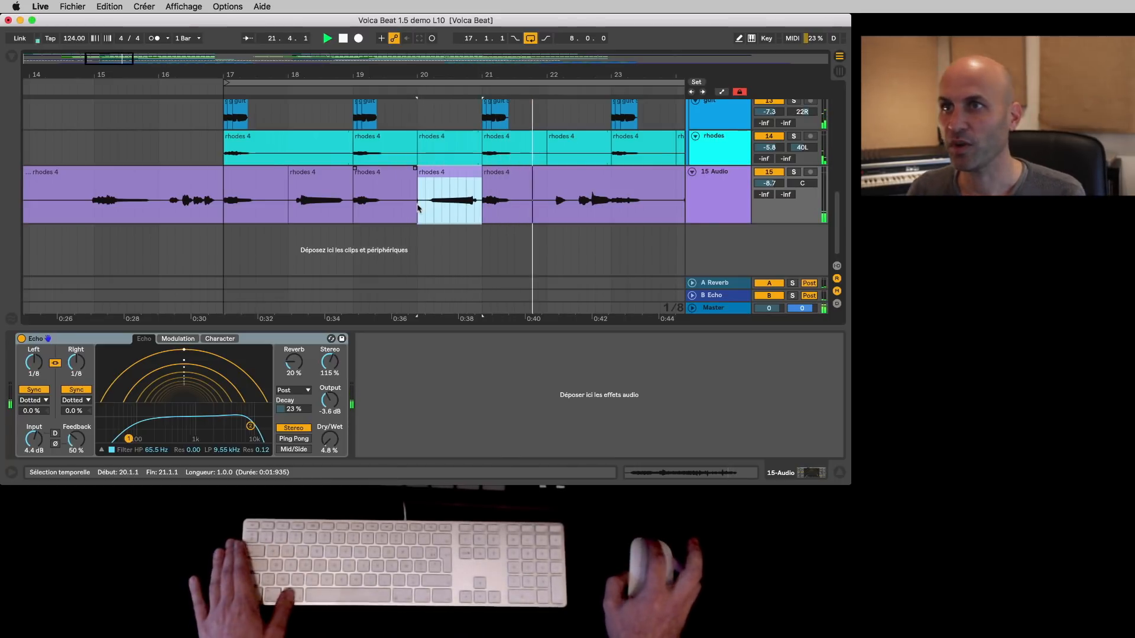
scroll(417, 208, "down", 1)
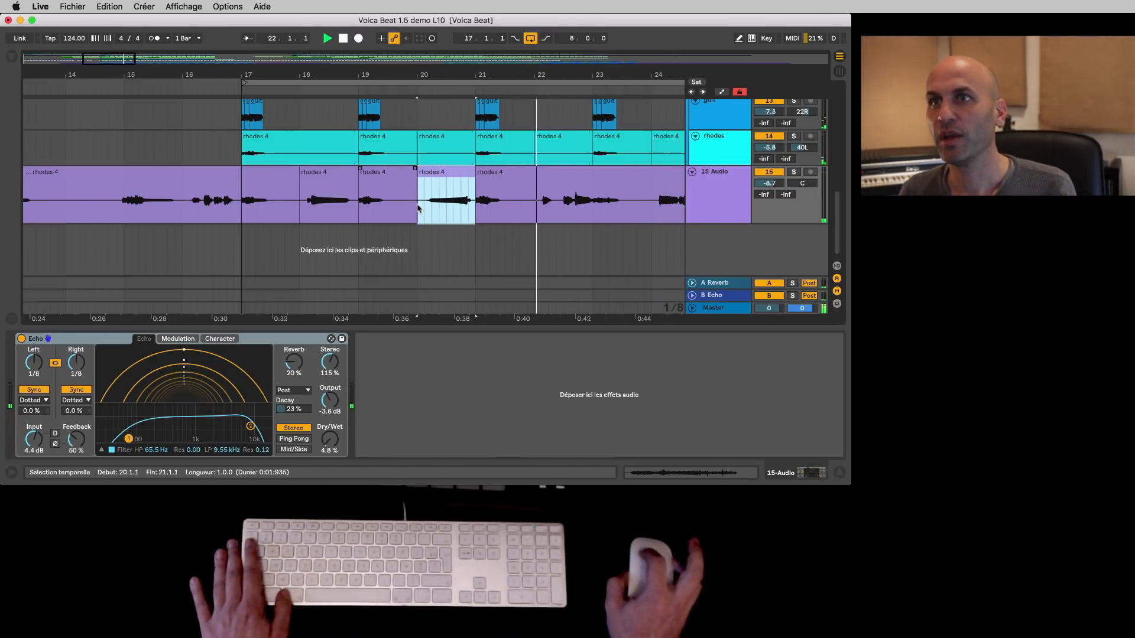
Resize the end of the bar 18 clip over its neighbours and back, and extend the following clip's start to 19.1.1
left_click(321, 173)
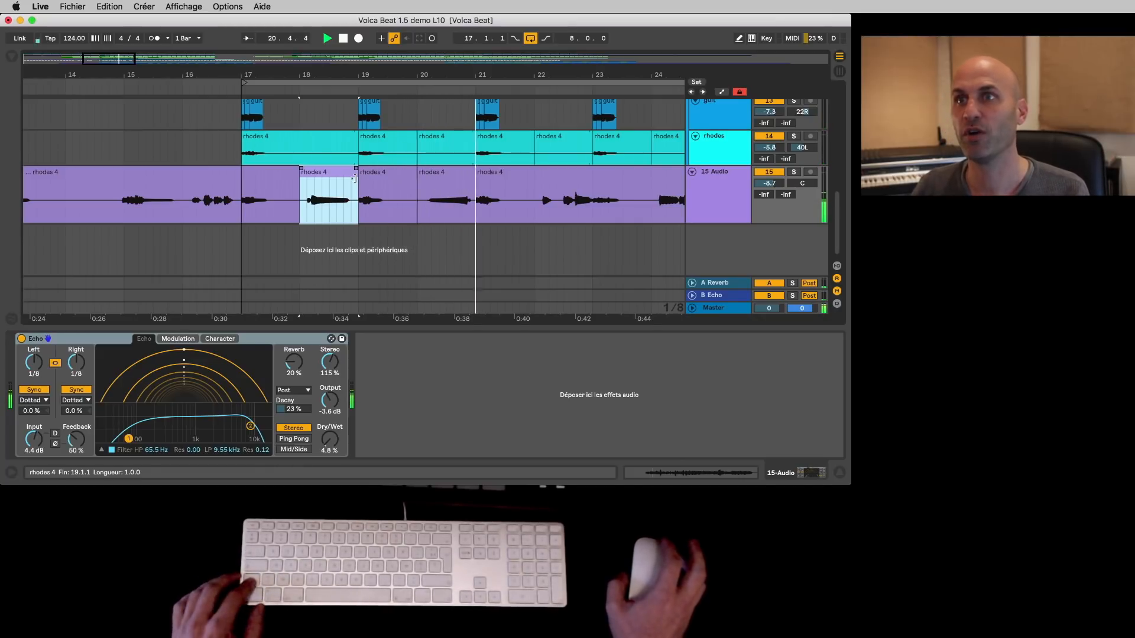
mouse_move(355, 177)
left_mouse_down()
mouse_move(594, 180)
mouse_move(353, 195)
left_mouse_up()
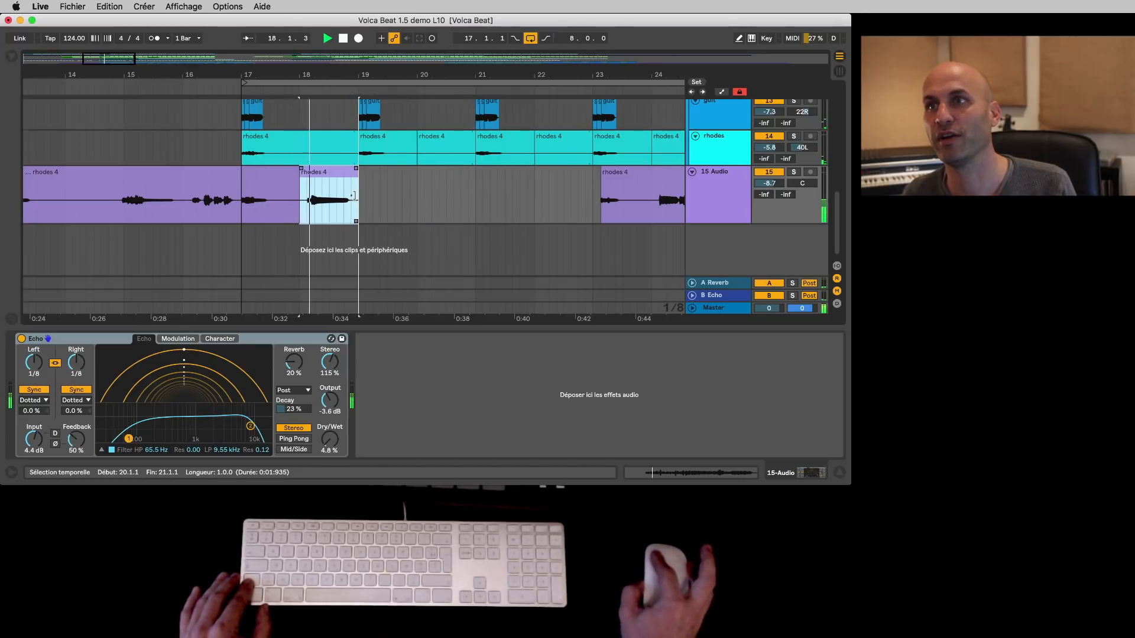
left_click_drag(601, 195, 359, 184)
Split the 15 Audio clip around 21.4.1 to 23.3.3 and slide the audio earlier inside the new clip
left_click_drag(519, 201, 626, 194)
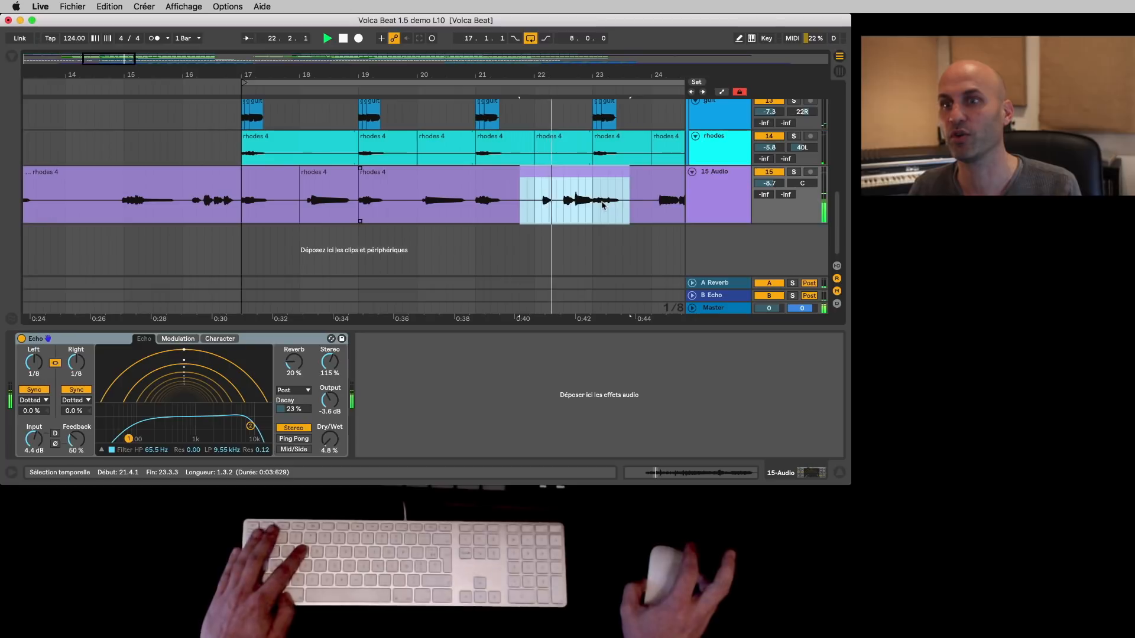
key("super+e")
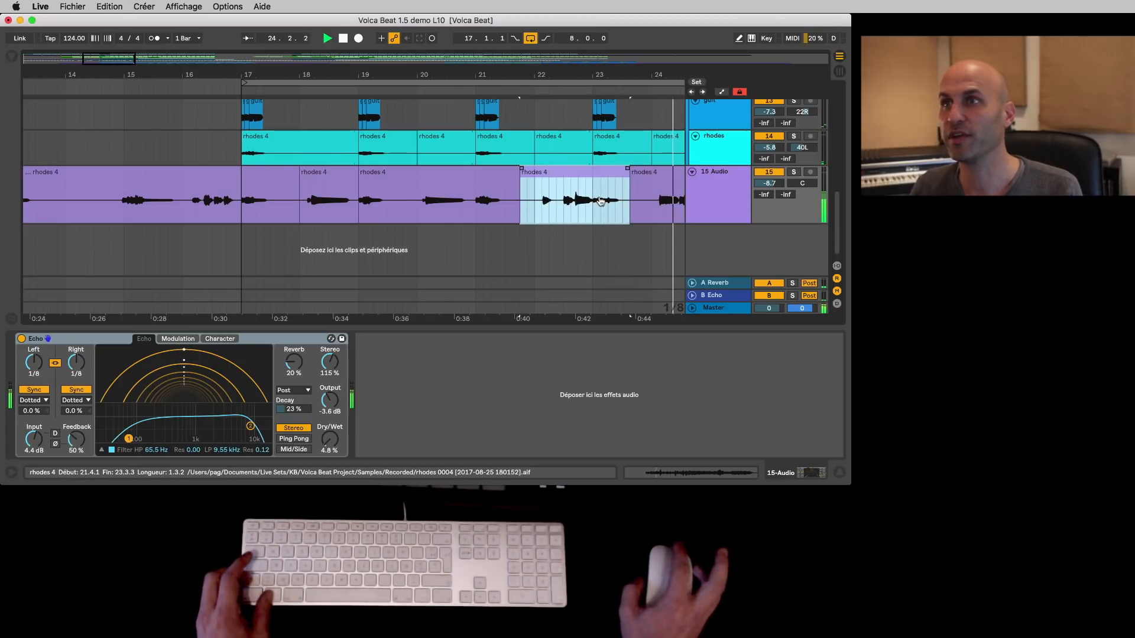
left_click_drag(601, 201, 564, 201)
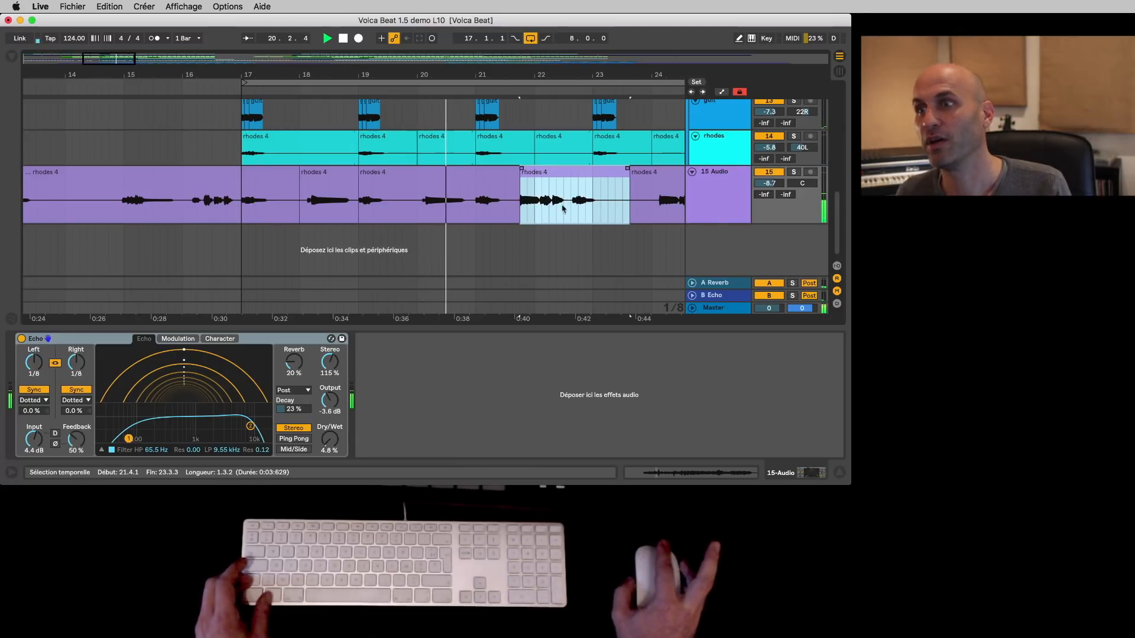
Open the clip's sample view and examine the 15 Audio waveform for time selections 19.4.3 to 20.4.3 and 18.1.1 to 21.1.3
left_click(677, 473)
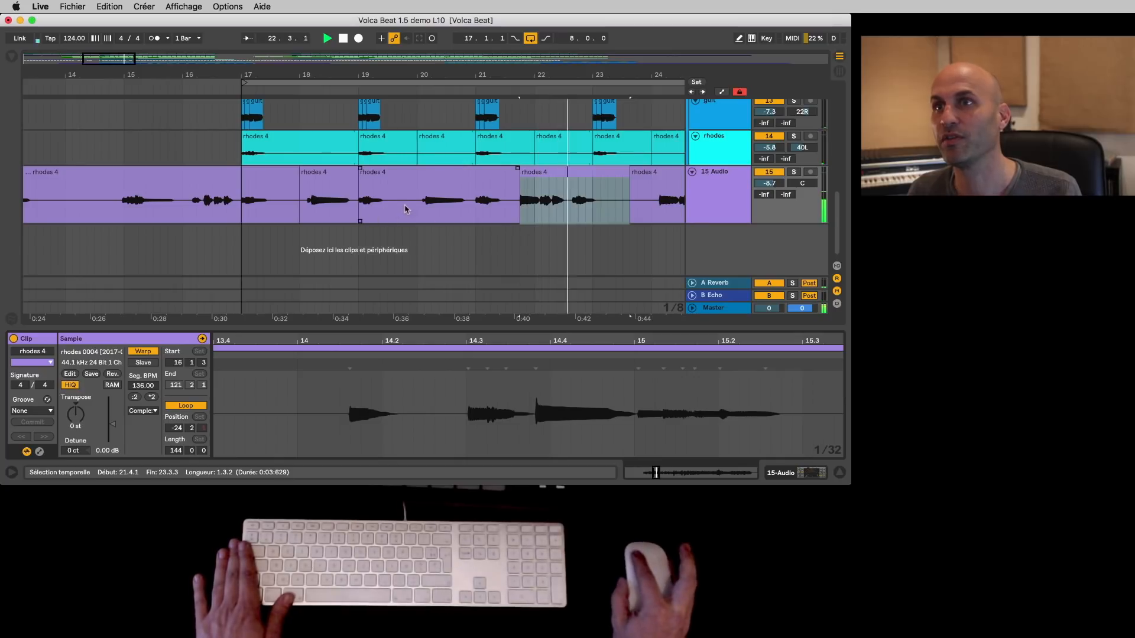
left_click_drag(412, 208, 468, 205)
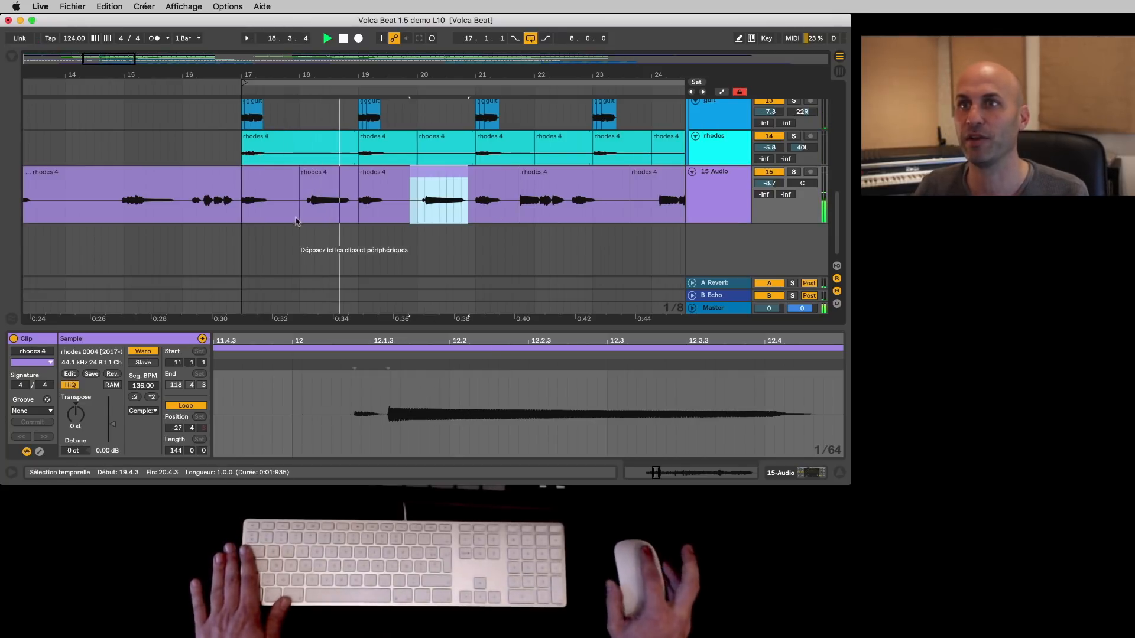
left_click_drag(300, 215, 482, 202)
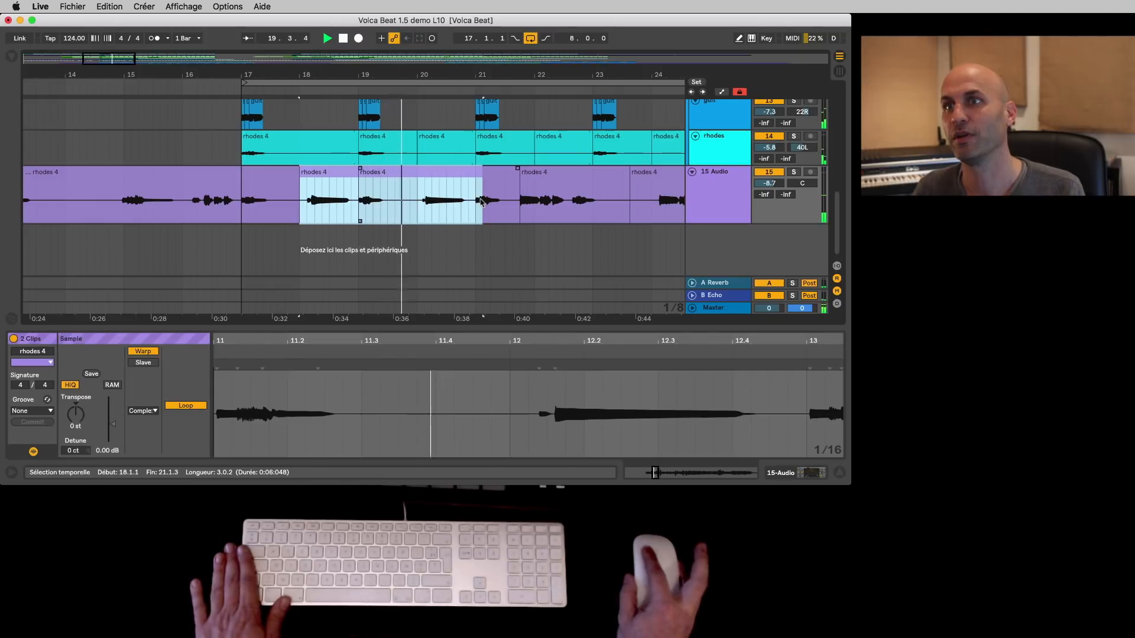